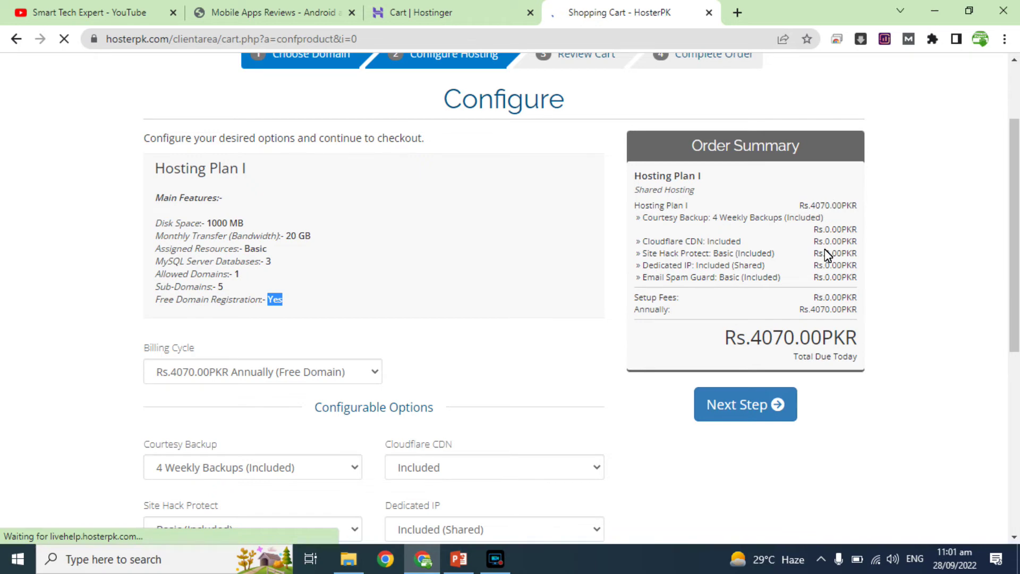
Continue past the hosting configuration and order Hosting Plan I from the shared hosting plans
{"action": "double_click", "coordinate": [693, 241]}
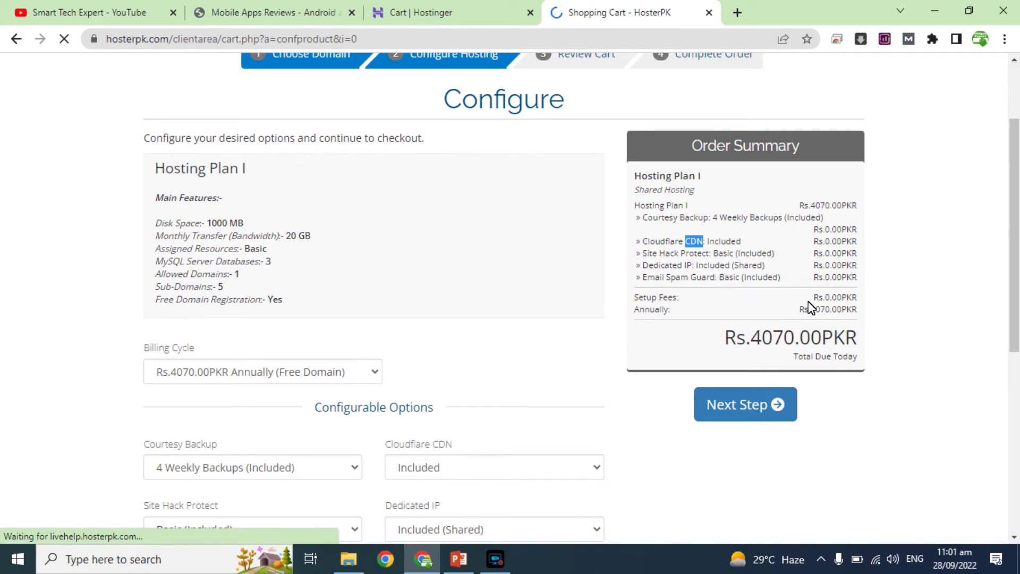
{"action": "left_click", "coordinate": [742, 406]}
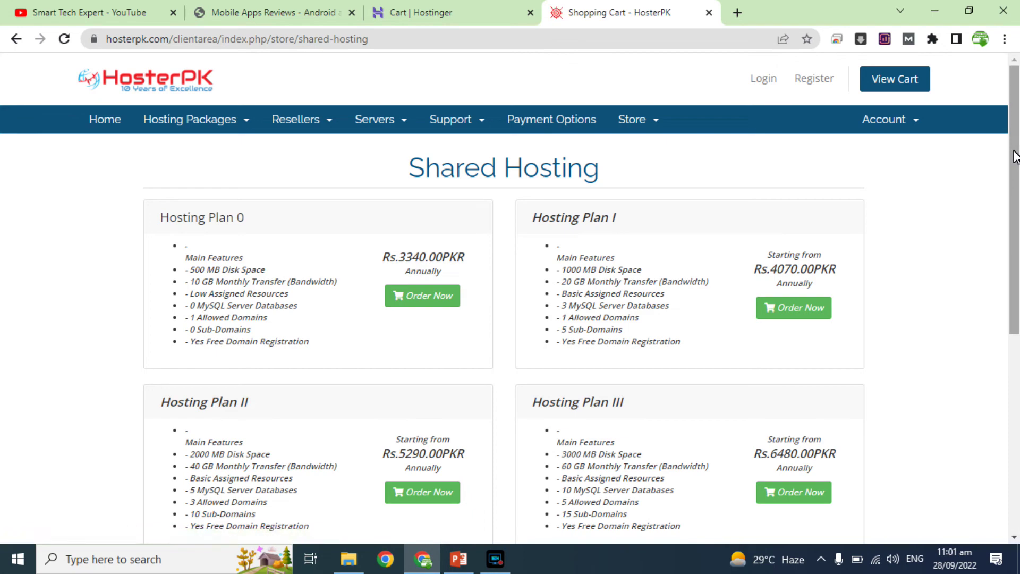
{"action": "left_click_drag", "start_coordinate": [1014, 154], "coordinate": [1018, 358]}
{"action": "scroll", "coordinate": [964, 234], "scroll_direction": "up", "scroll_amount": 5}
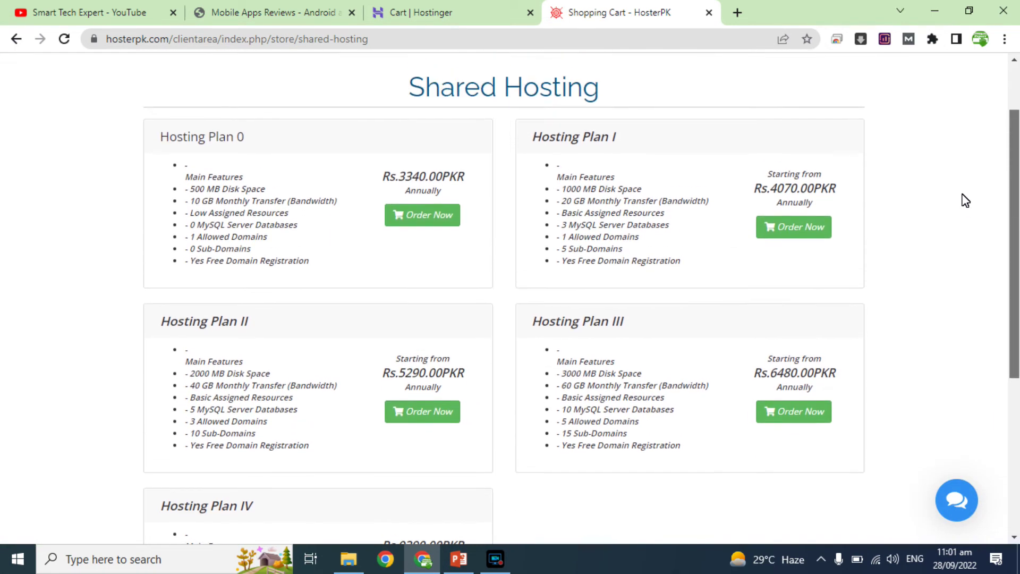
{"action": "scroll", "coordinate": [963, 191], "scroll_direction": "up", "scroll_amount": 1}
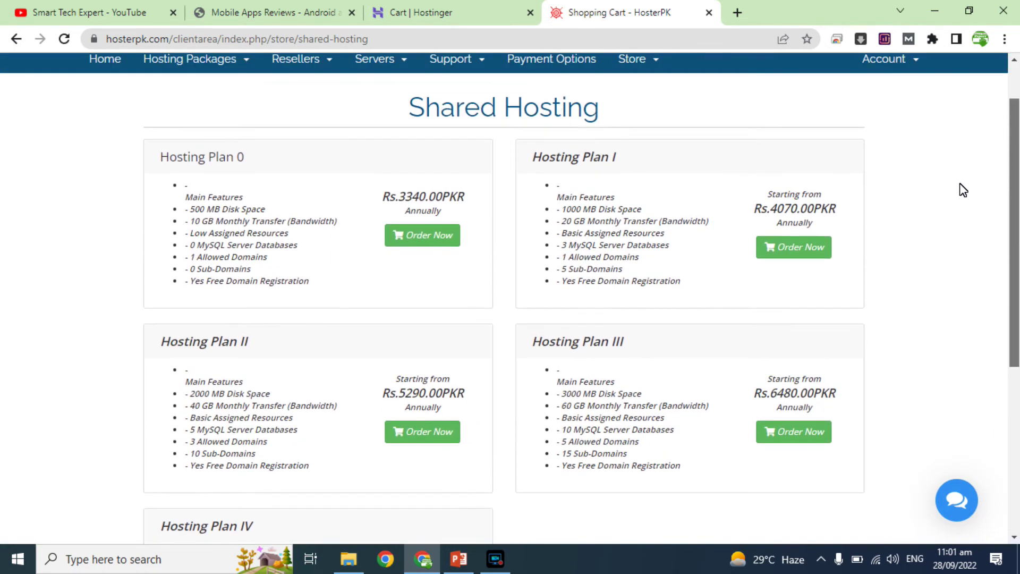
{"action": "left_click", "coordinate": [788, 250]}
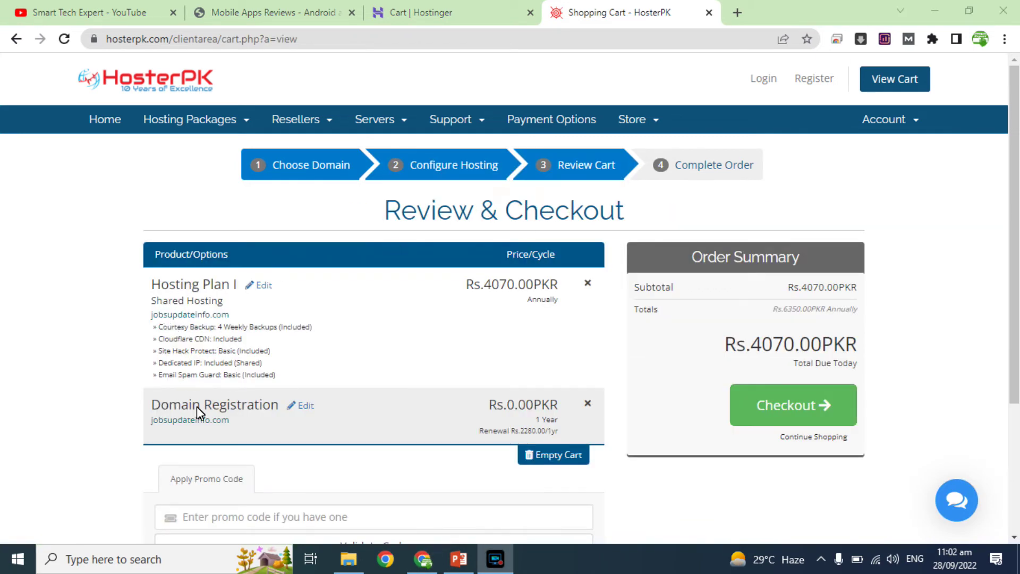
Proceed from the cart review to checkout and fill in the contact's first name, last name, e-mail address and phone number
{"action": "left_click", "coordinate": [808, 403]}
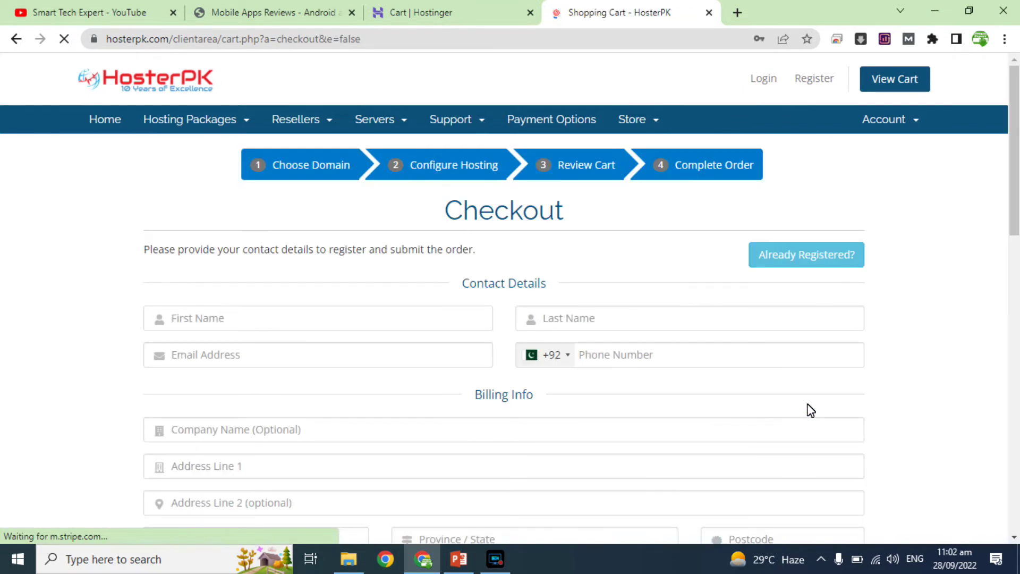
{"action": "left_click_drag", "start_coordinate": [1016, 173], "coordinate": [912, 215]}
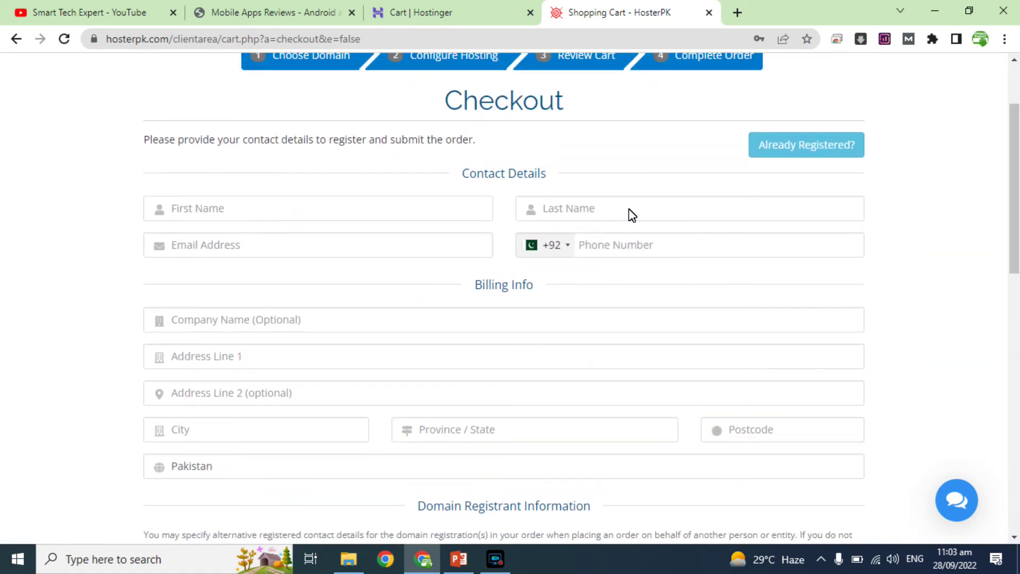
{"action": "type", "text": "Jobs"}
{"action": "key", "text": "Tab"}
{"action": "type", "text": "Upd"}
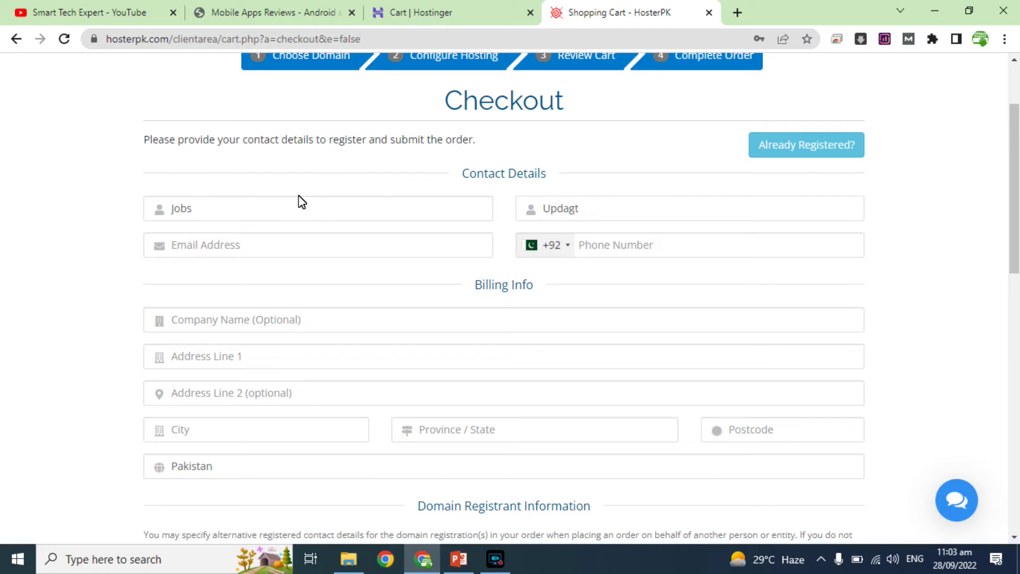
{"action": "key", "text": "Tab"}
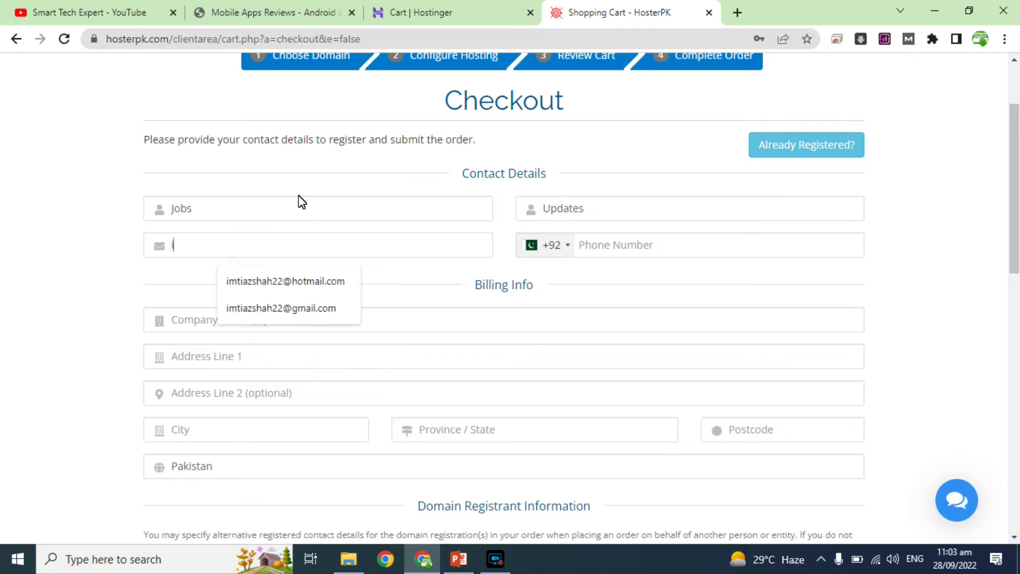
{"action": "left_click", "coordinate": [265, 311]}
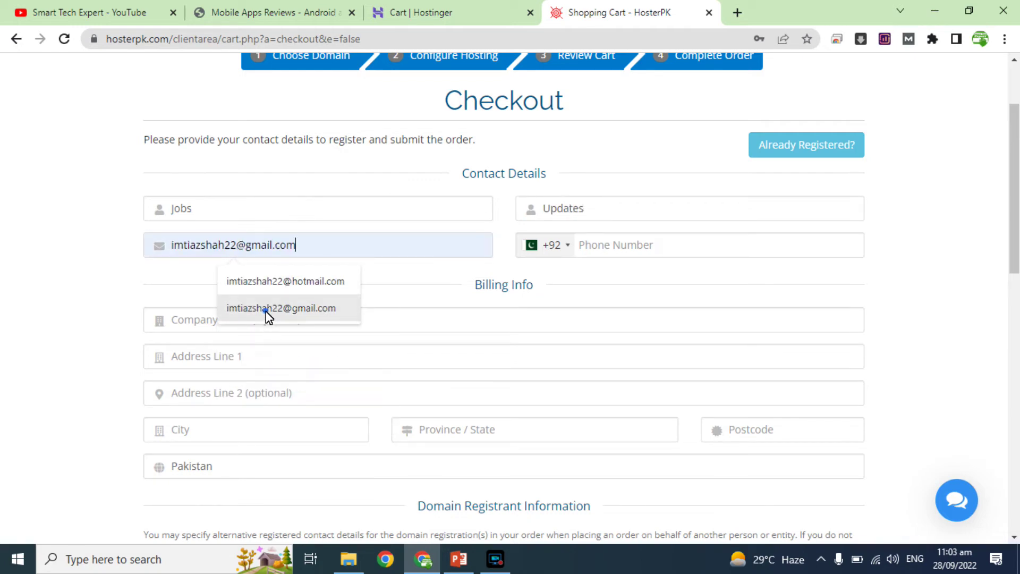
{"action": "left_click", "coordinate": [601, 249]}
{"action": "type", "text": "3"}
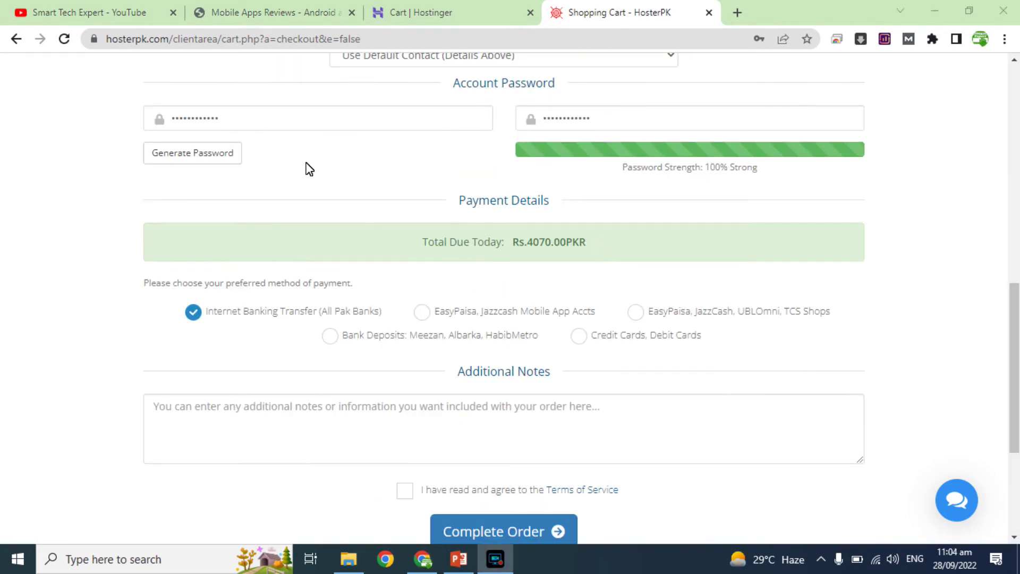
Try to complete the order with the new customer details and review the errors listed on the checkout page
{"action": "left_click_drag", "start_coordinate": [1009, 314], "coordinate": [1013, 343]}
{"action": "left_click", "coordinate": [489, 442]}
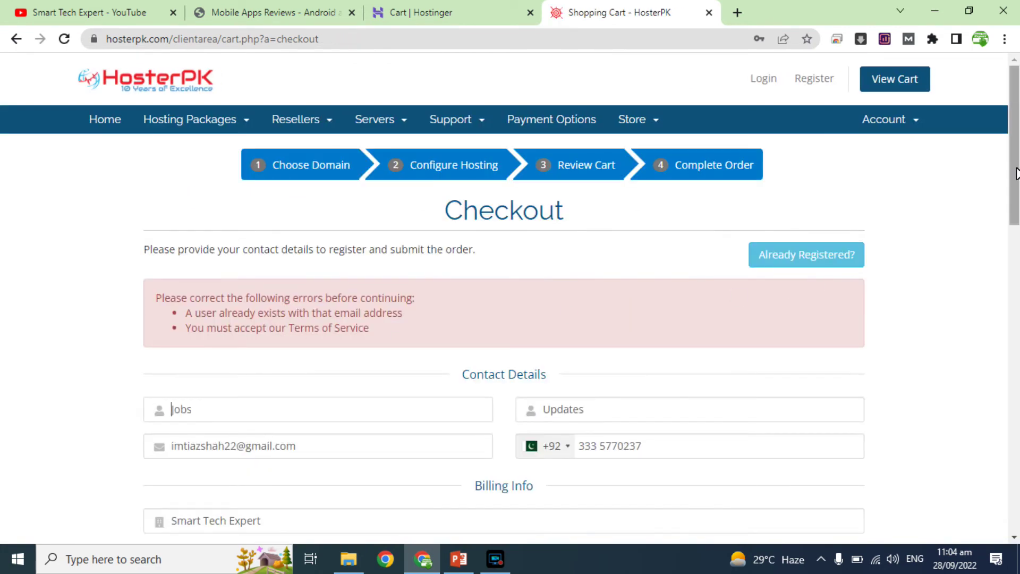
{"action": "left_click_drag", "start_coordinate": [1016, 172], "coordinate": [1013, 203]}
{"action": "left_click_drag", "start_coordinate": [243, 221], "coordinate": [336, 217]}
{"action": "left_click_drag", "start_coordinate": [267, 232], "coordinate": [319, 231]}
{"action": "triple_click", "coordinate": [353, 222]}
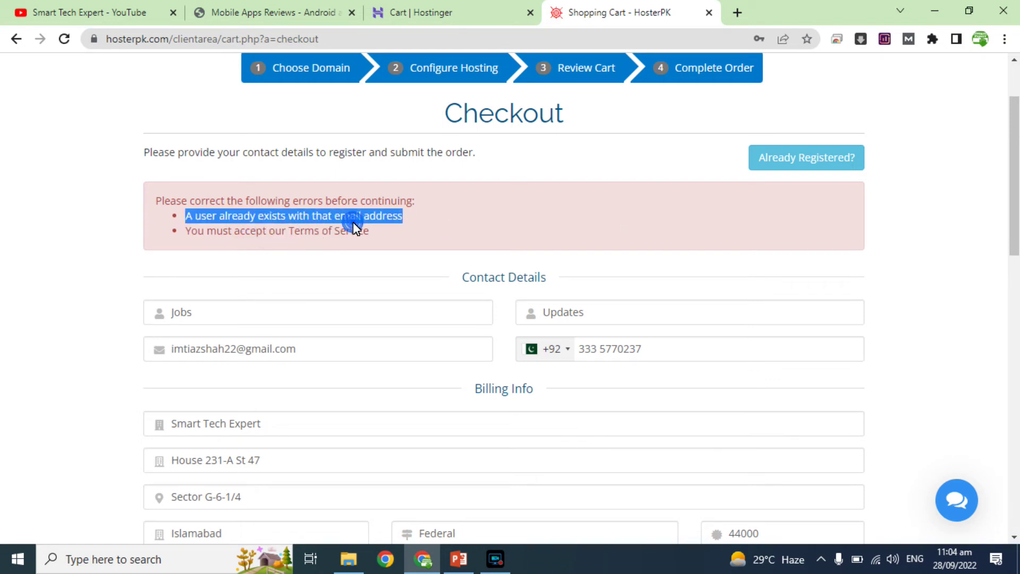
Change the checkout to existing customer login and complete the order with Internet Banking Transfer as the payment method
{"action": "left_click", "coordinate": [788, 155]}
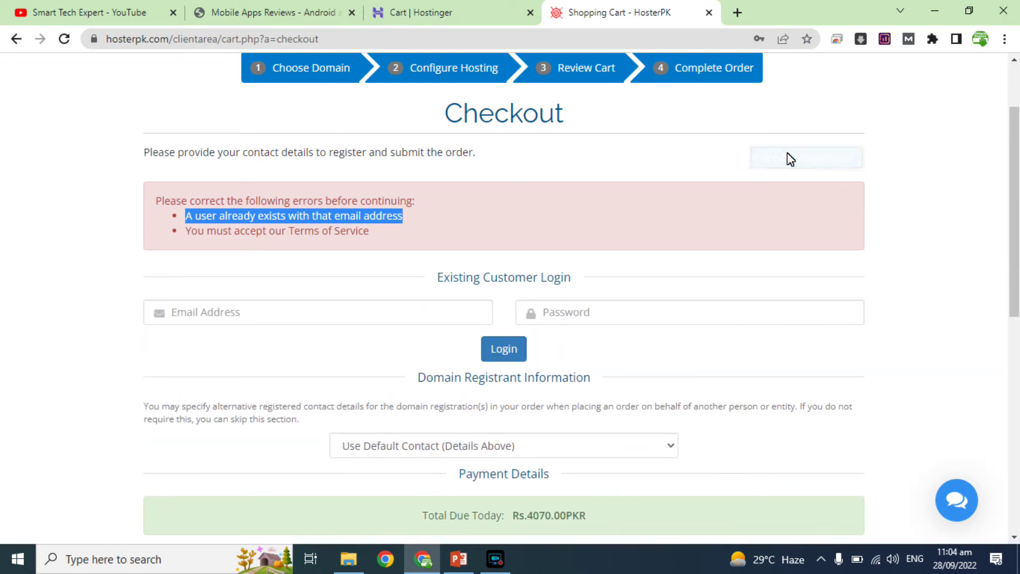
{"action": "scroll", "coordinate": [287, 143], "scroll_direction": "down", "scroll_amount": 8}
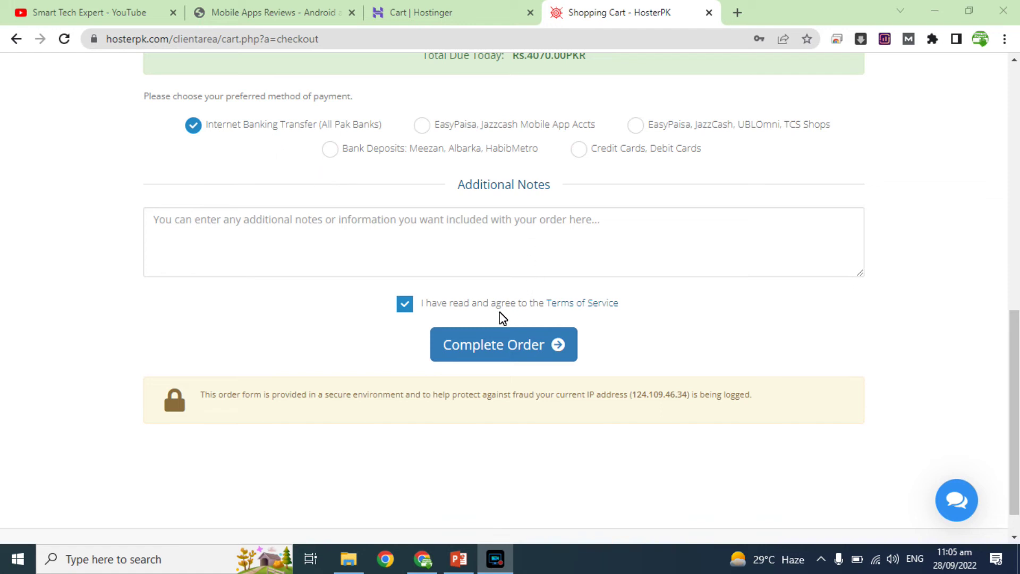
{"action": "left_click", "coordinate": [496, 345]}
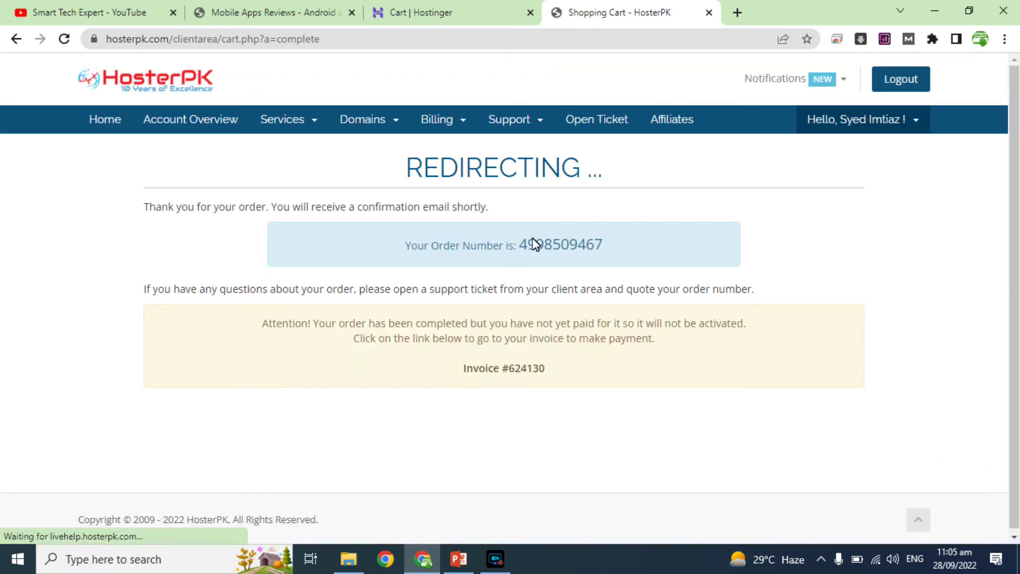
Open the new invoice from the order confirmation page and check its due date
{"action": "left_click_drag", "start_coordinate": [465, 246], "coordinate": [596, 248]}
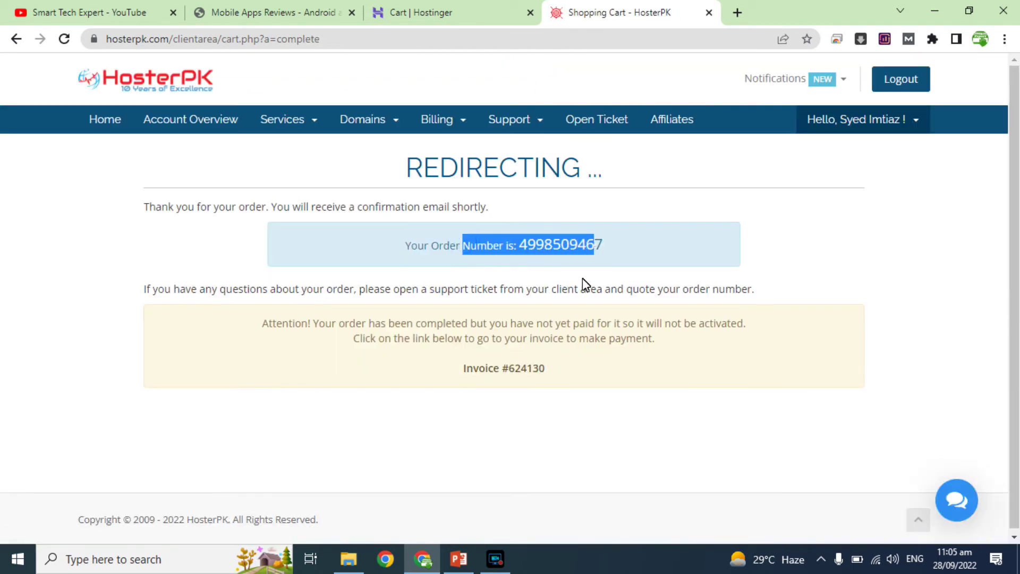
{"action": "left_click", "coordinate": [514, 369]}
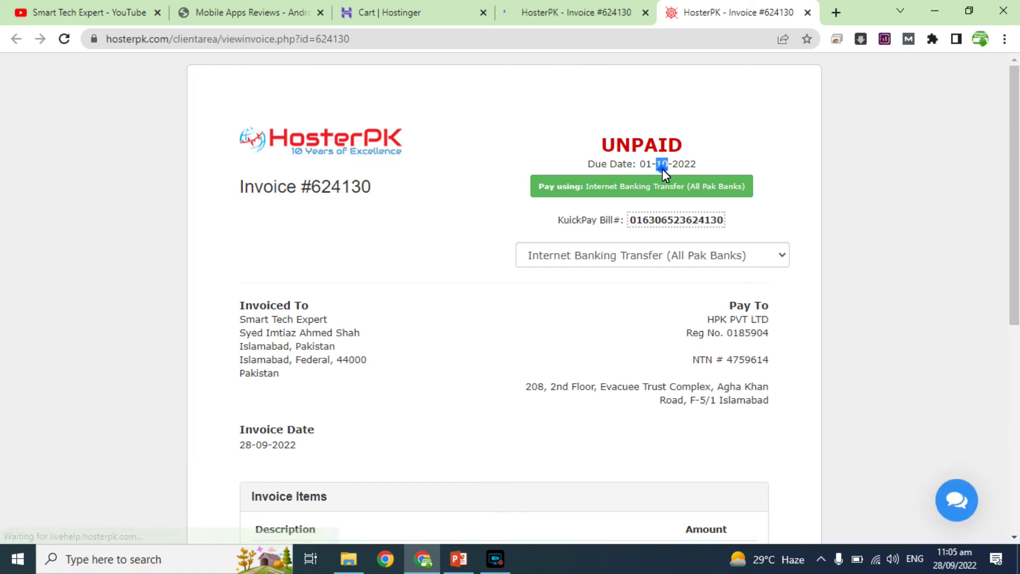
{"action": "triple_click", "coordinate": [662, 168]}
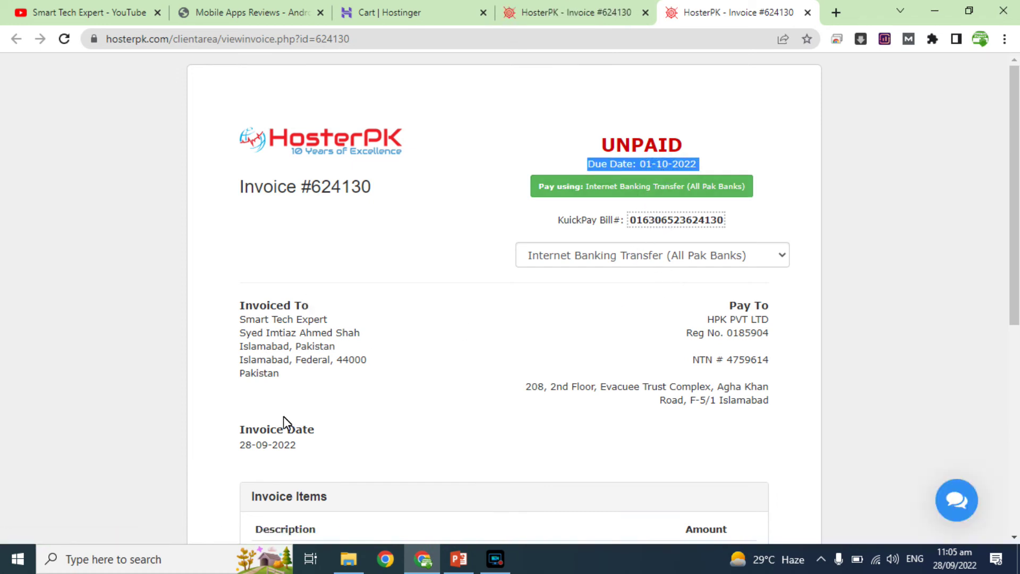
Examine the payment methods offered on the invoice and its KuickPay bill number
{"action": "left_click", "coordinate": [735, 257]}
{"action": "left_click", "coordinate": [733, 255]}
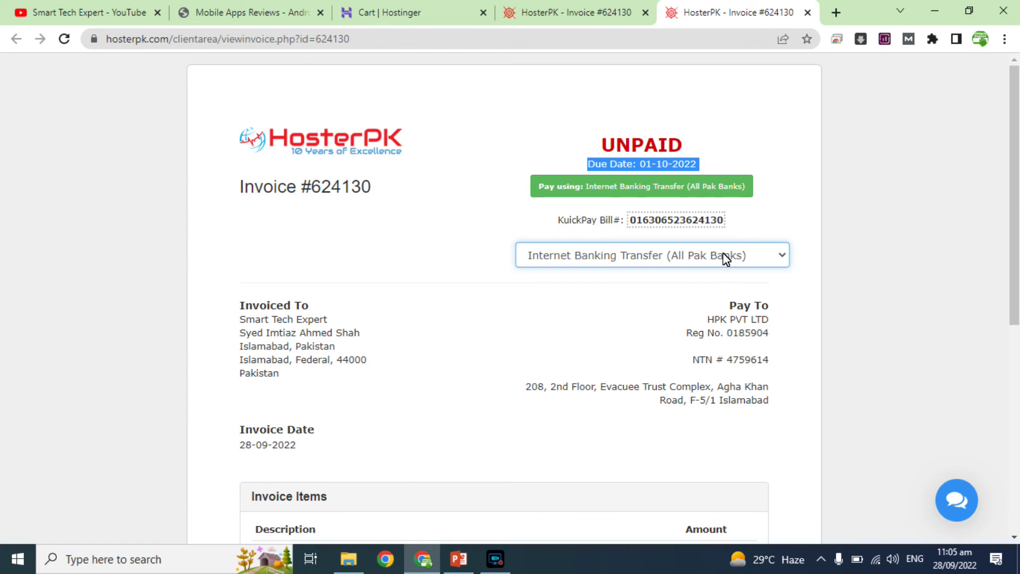
{"action": "left_click_drag", "start_coordinate": [1016, 223], "coordinate": [996, 250]}
{"action": "left_click", "coordinate": [758, 209]}
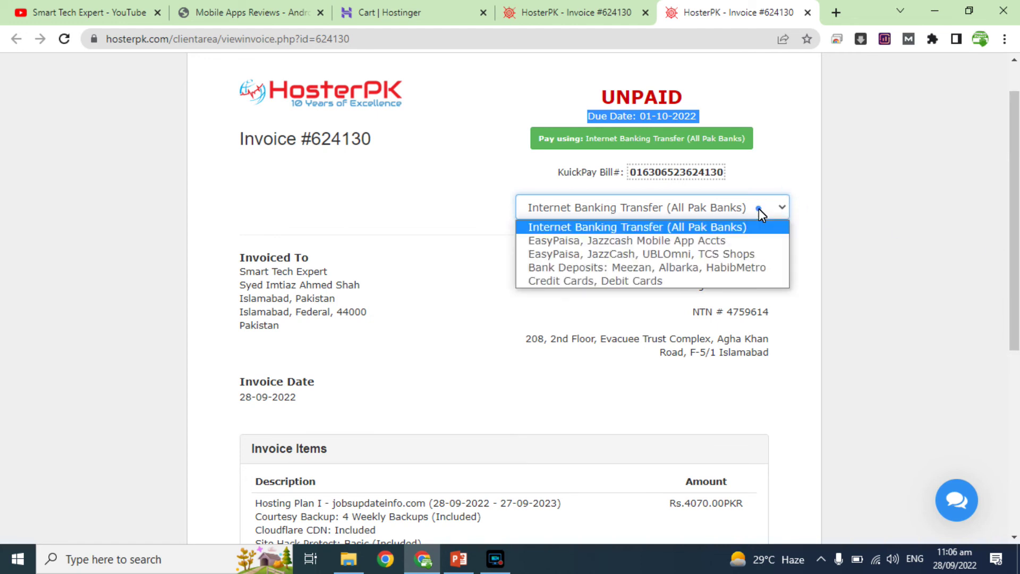
{"action": "left_click", "coordinate": [586, 177]}
{"action": "double_click", "coordinate": [585, 173]}
{"action": "double_click", "coordinate": [653, 173]}
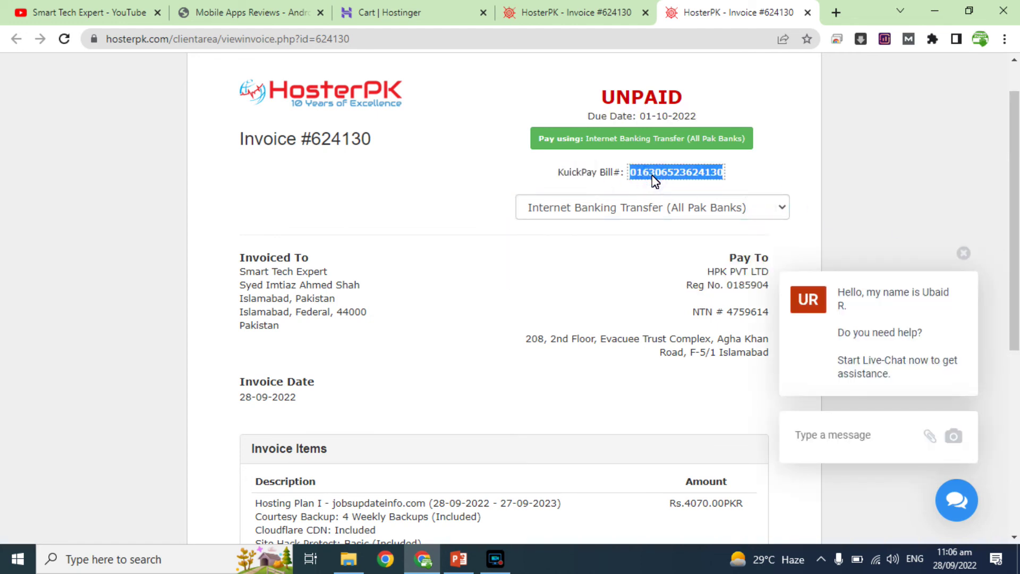
Review the invoice items and the total amount due
{"action": "left_click_drag", "start_coordinate": [1016, 314], "coordinate": [1017, 489]}
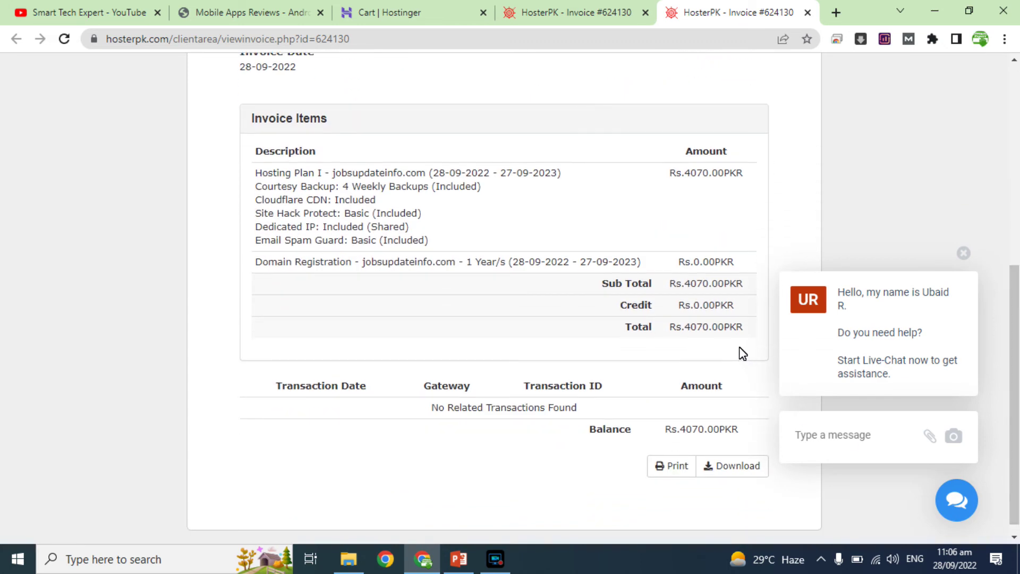
{"action": "double_click", "coordinate": [696, 328]}
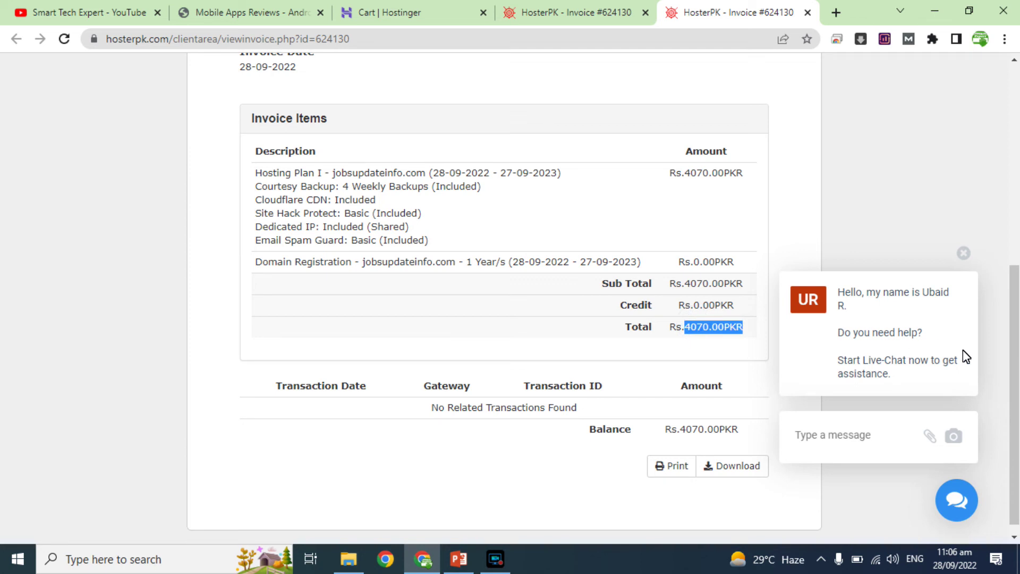
{"action": "left_click_drag", "start_coordinate": [1017, 367], "coordinate": [1017, 373]}
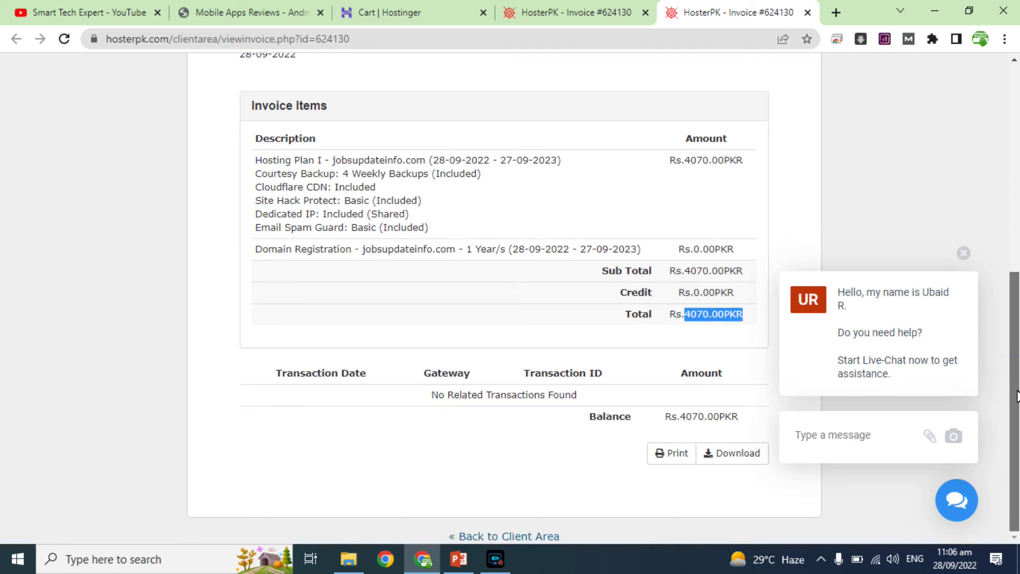
Open gmail.com in a new browser tab
{"action": "left_click", "coordinate": [840, 11]}
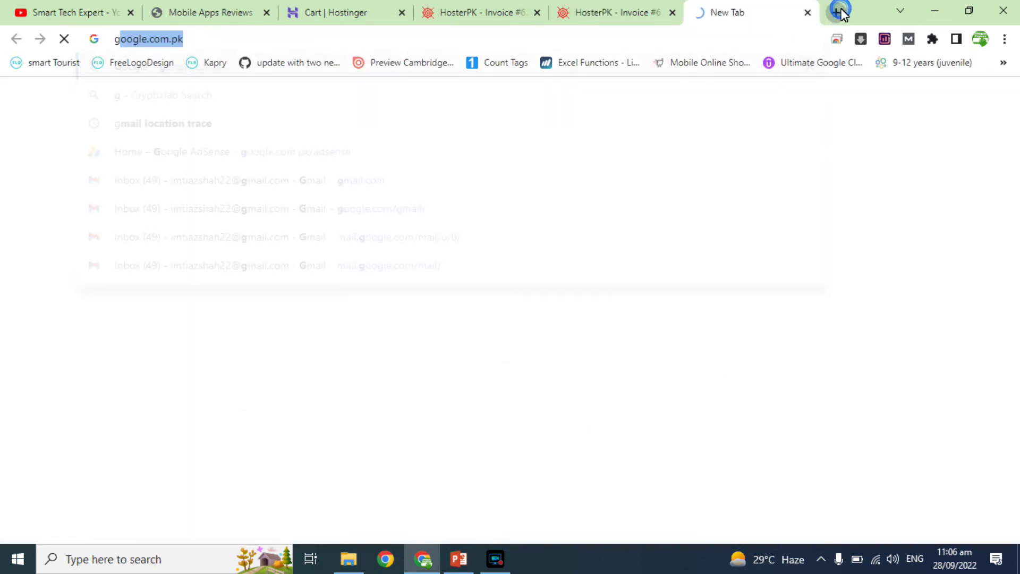
{"action": "type", "text": "gmail.com"}
{"action": "key", "text": "Return"}
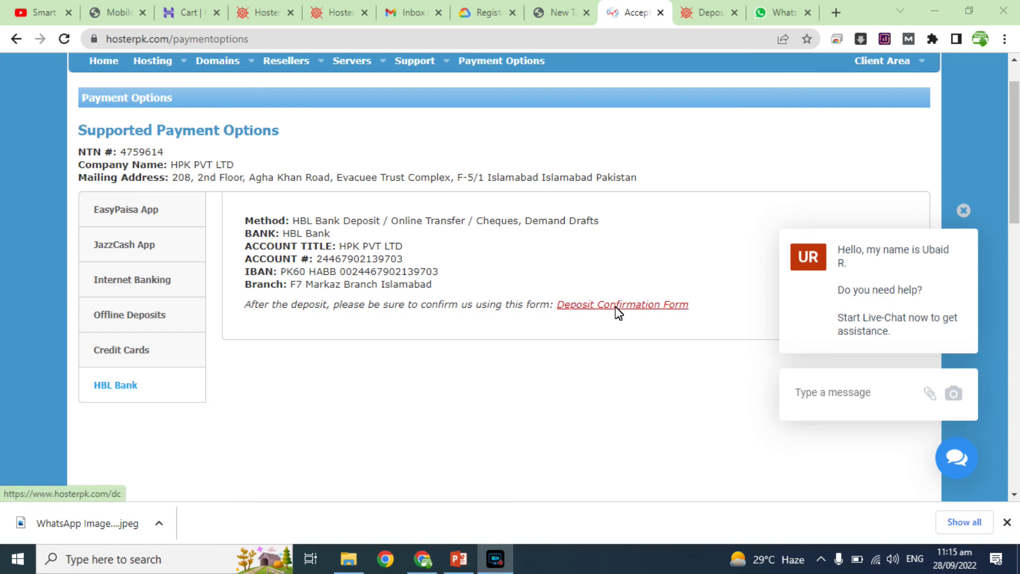
Submit the filled-in offline deposit confirmation form with the attached deposit slip image
{"action": "left_click", "coordinate": [712, 8]}
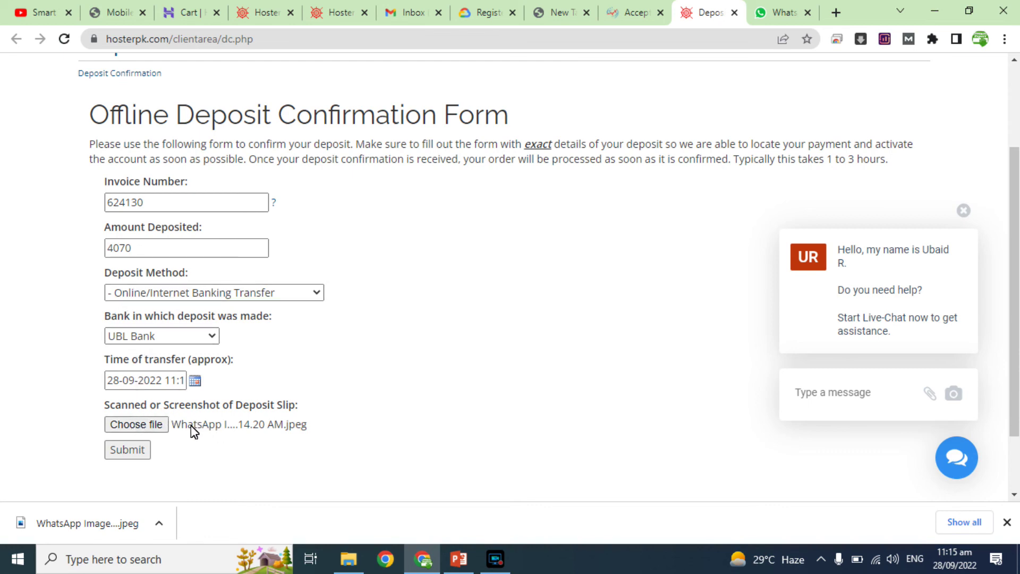
{"action": "left_click", "coordinate": [127, 452]}
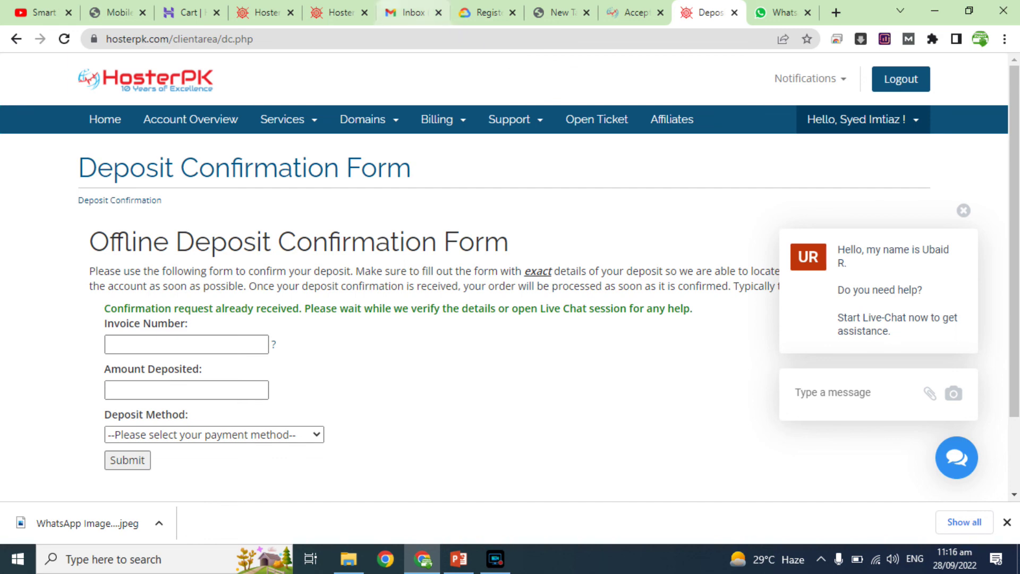
Switch to Gmail, read HosterPK's Domain Registration Confirmation and Invoice Payment Confirmation e-mails, and return to the inbox
{"action": "left_click", "coordinate": [390, 9]}
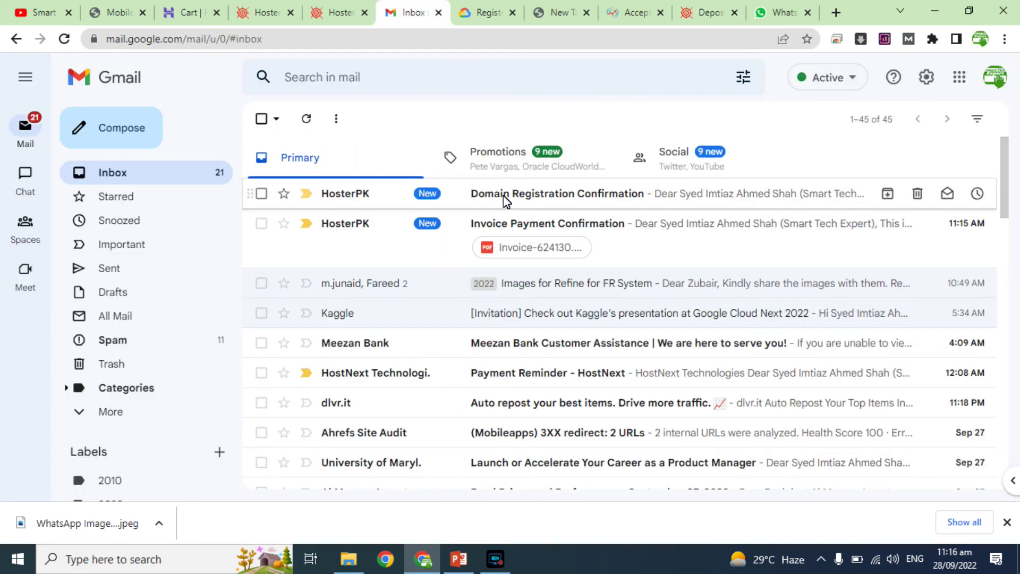
{"action": "left_click", "coordinate": [553, 192]}
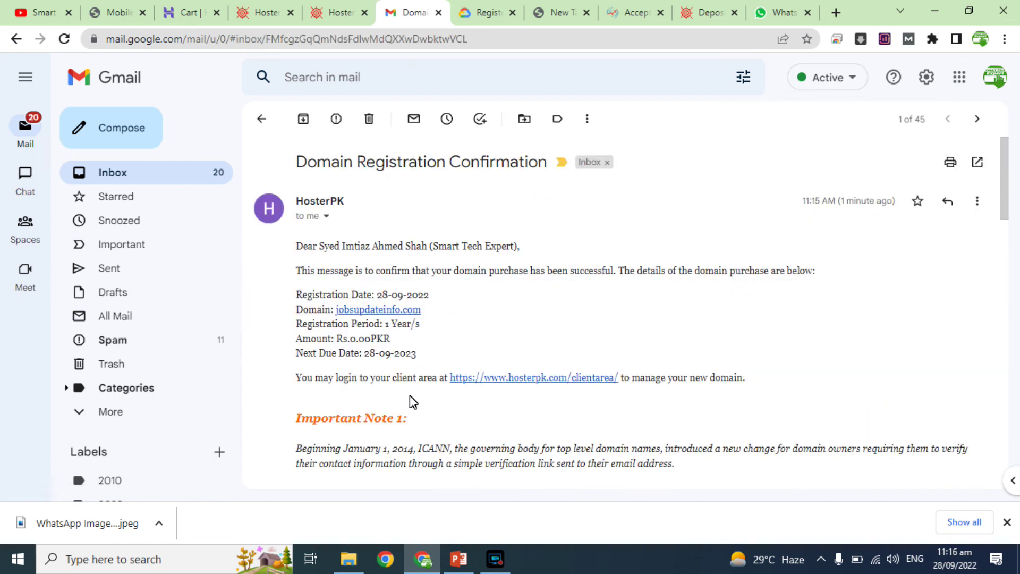
{"action": "left_click", "coordinate": [136, 172]}
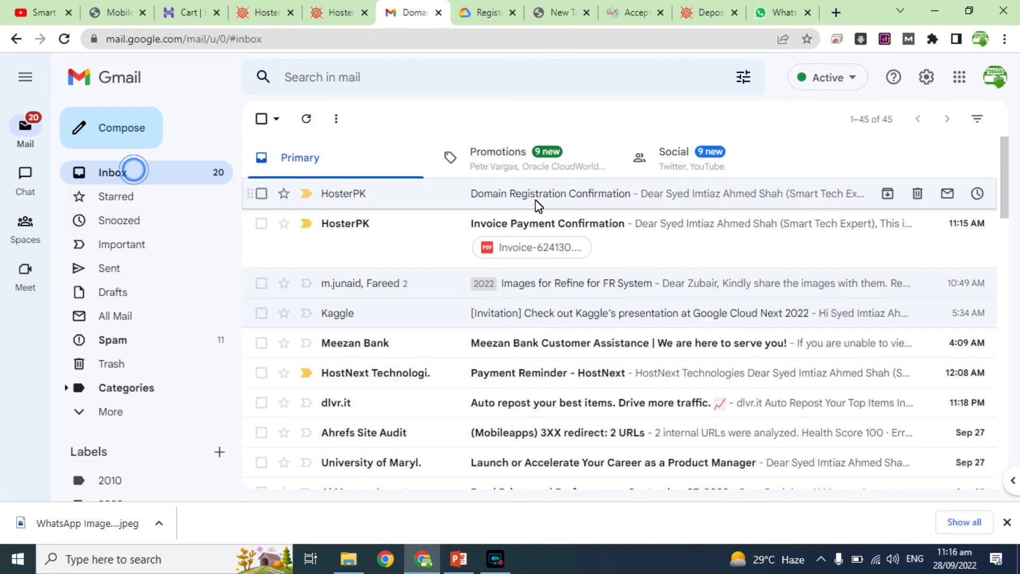
{"action": "left_click", "coordinate": [545, 226]}
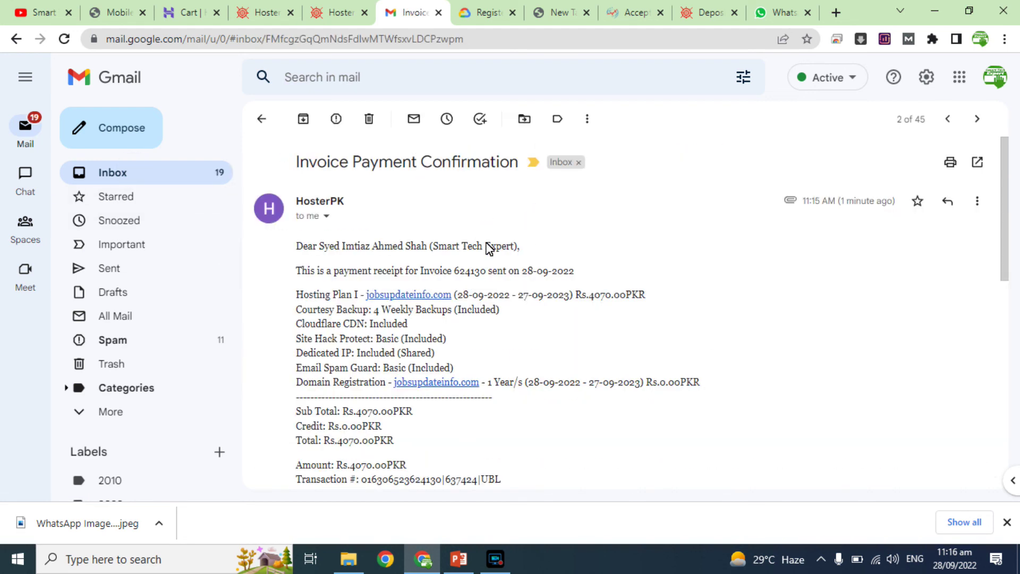
{"action": "left_click_drag", "start_coordinate": [1009, 278], "coordinate": [973, 221]}
{"action": "left_click", "coordinate": [121, 170]}
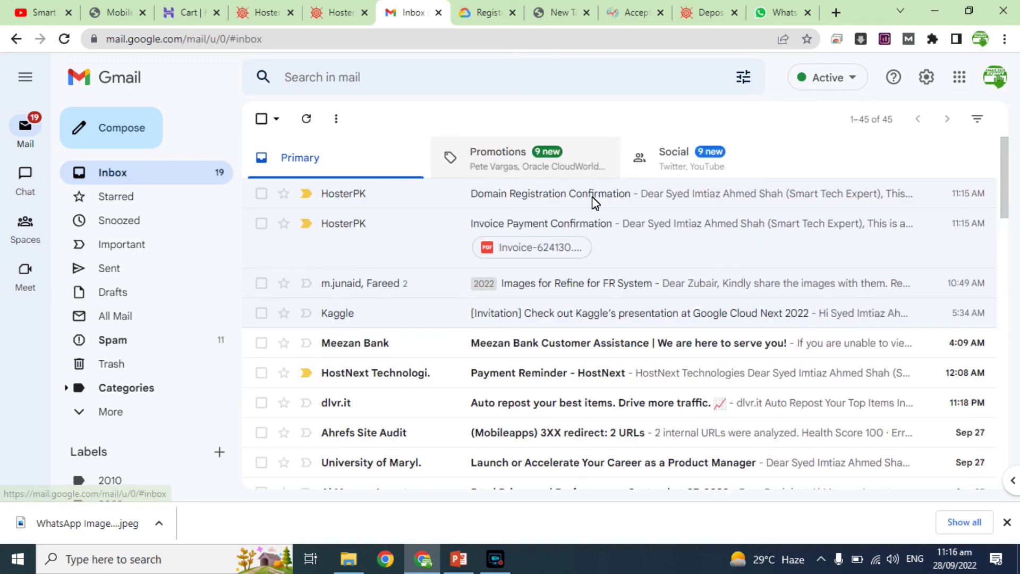